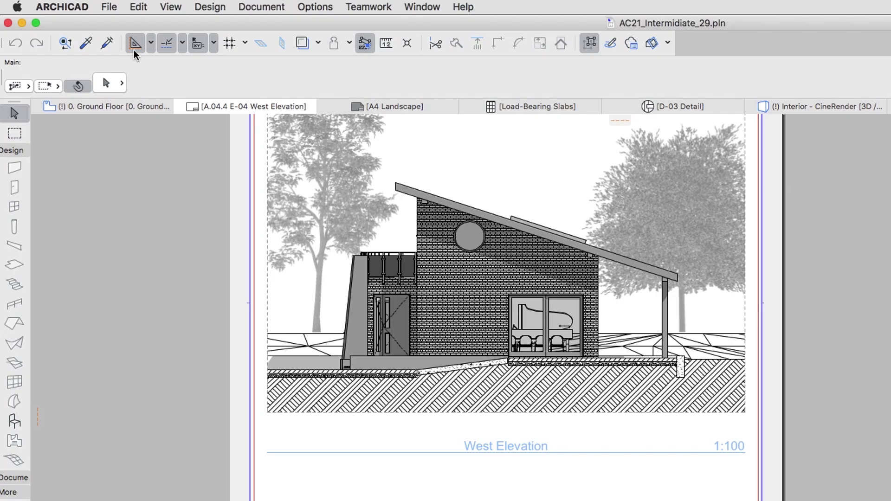
# Switch to the 3D window from the Publish BIMx Hyper-model prompt, then cancel publishing
pyautogui.click(119, 13)
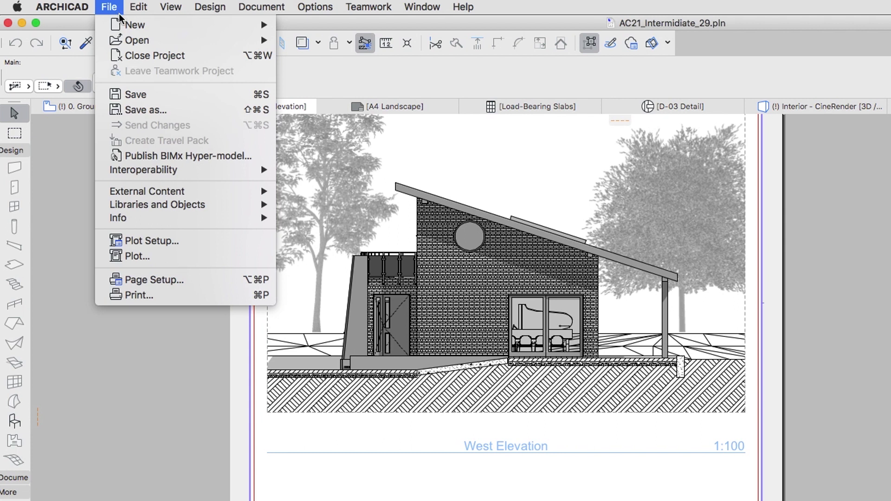
pyautogui.click(119, 156)
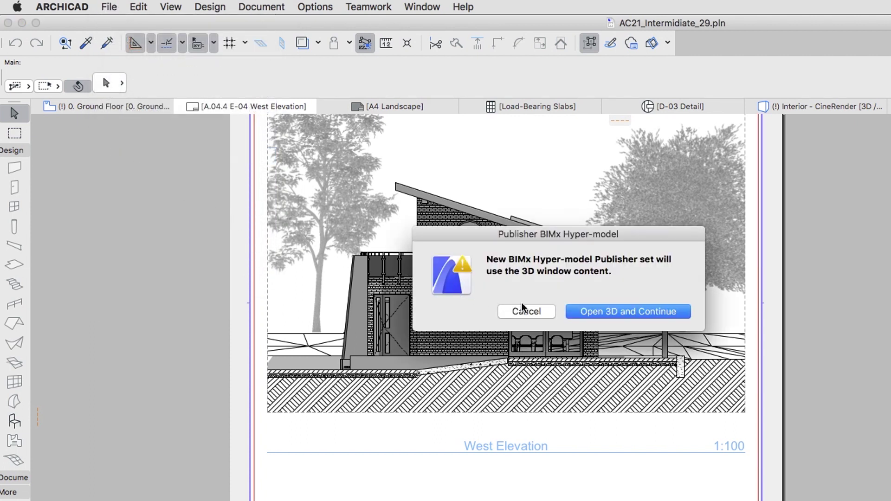
pyautogui.click(566, 312)
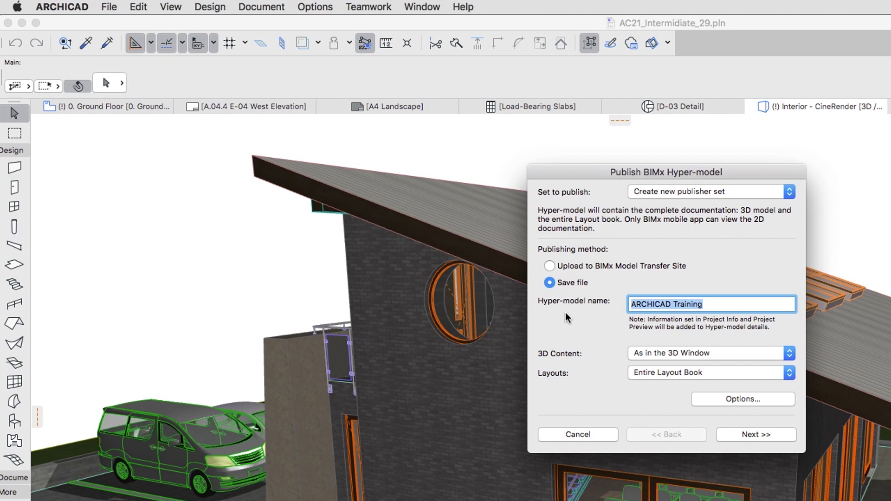
pyautogui.click(546, 435)
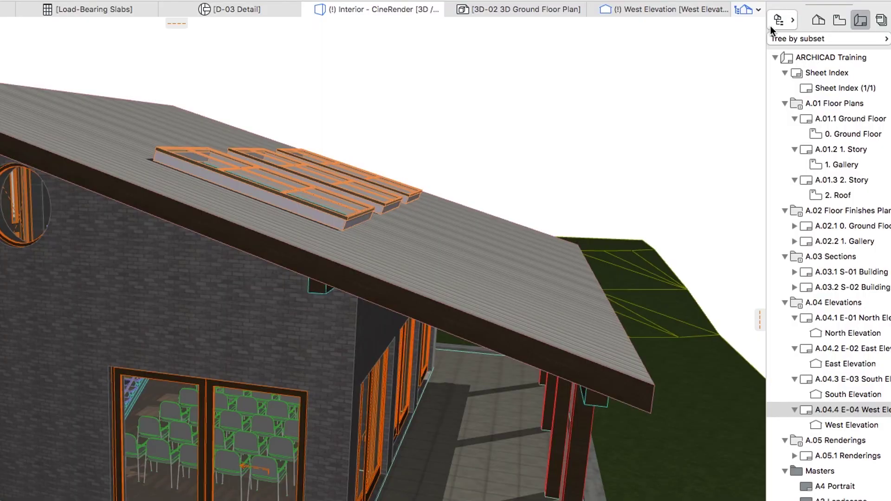
# In the Organizer's Publisher Sets, create a new set named '4 - BIMx Hyper-model'
pyautogui.click(770, 26)
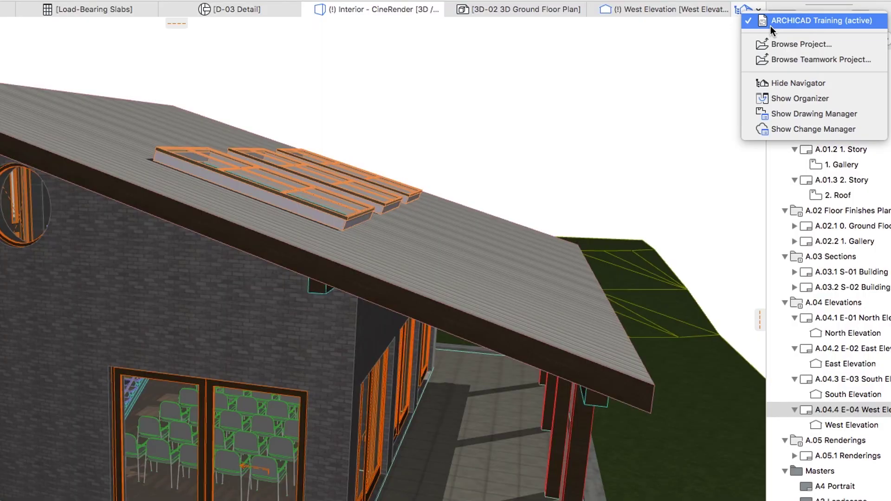
pyautogui.click(773, 105)
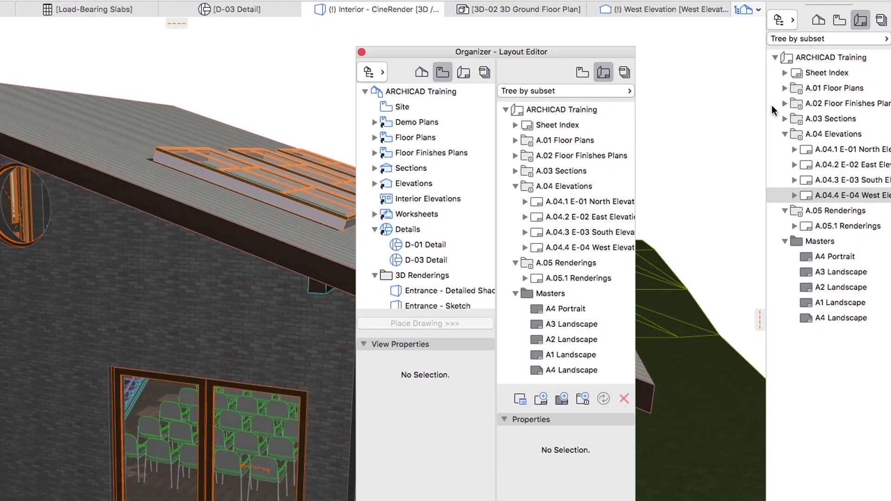
pyautogui.click(630, 74)
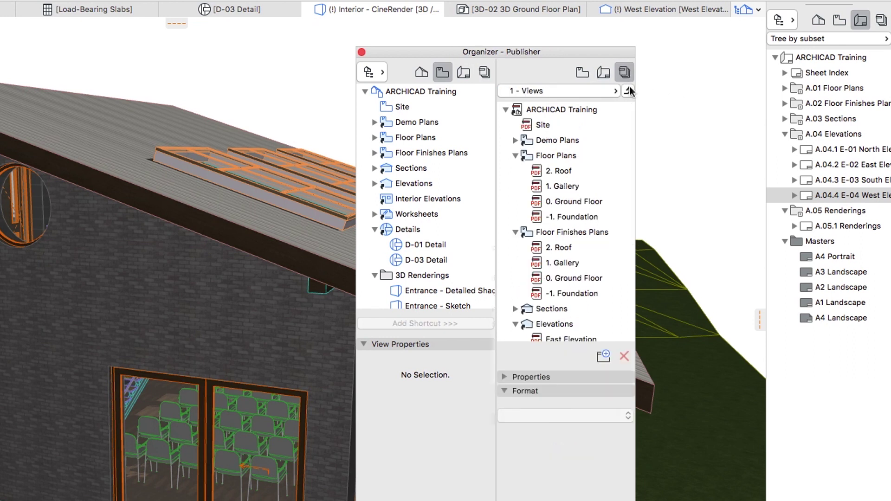
pyautogui.click(629, 91)
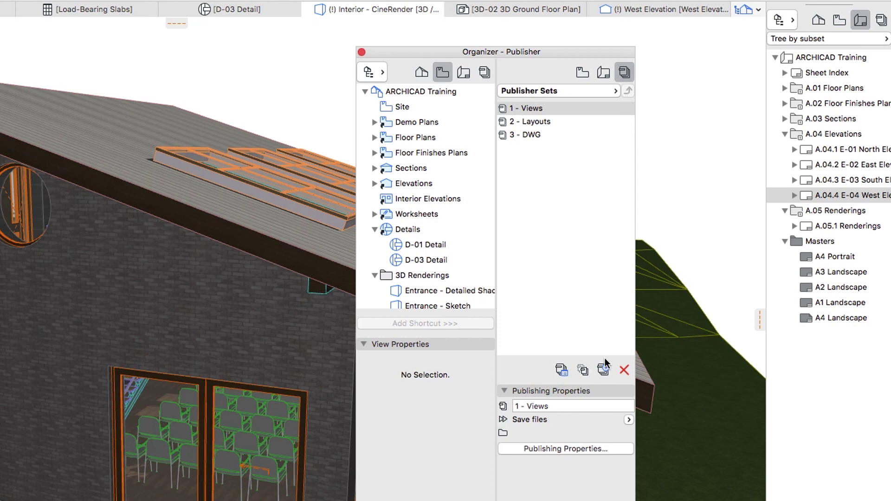
pyautogui.click(603, 370)
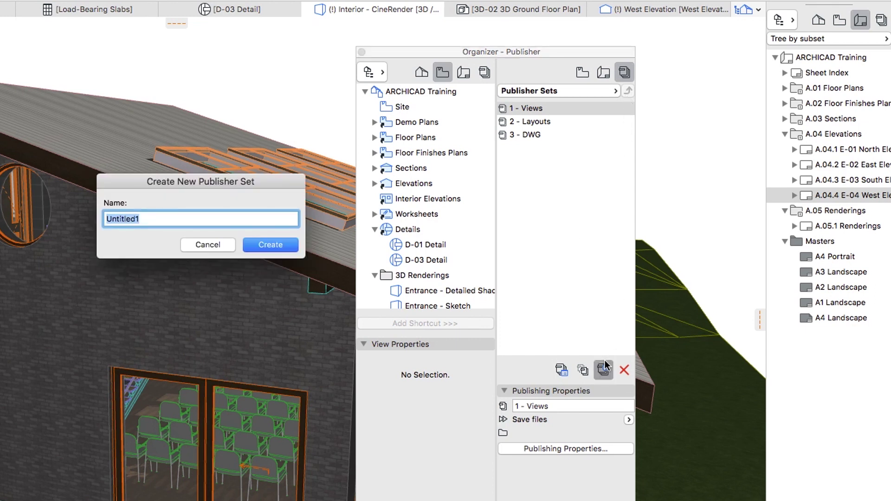
pyautogui.write('4 - BIM')
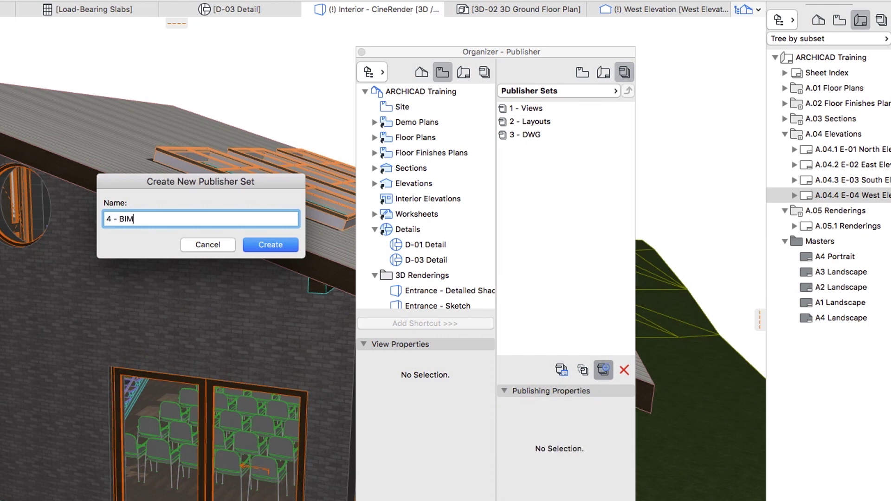
pyautogui.write('x Hyper-model')
pyautogui.click(290, 251)
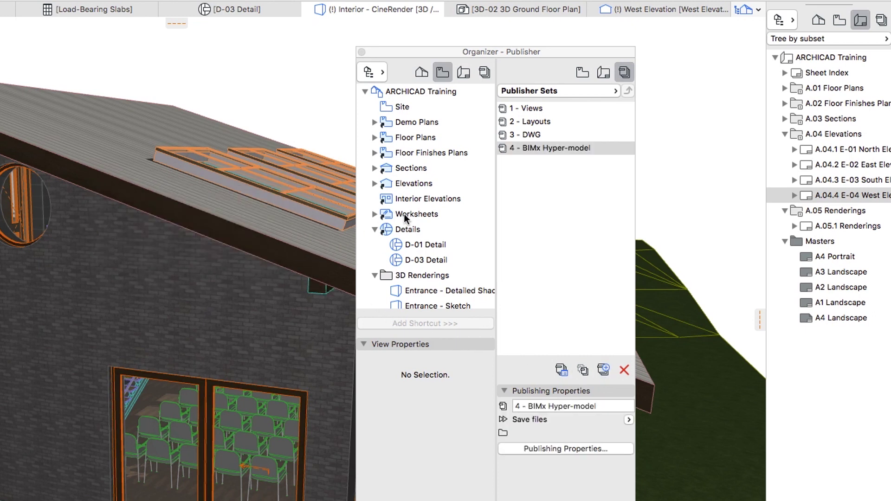
# In the BIMx set's publishing properties, keep Save files and choose Create single file
pyautogui.click(522, 149)
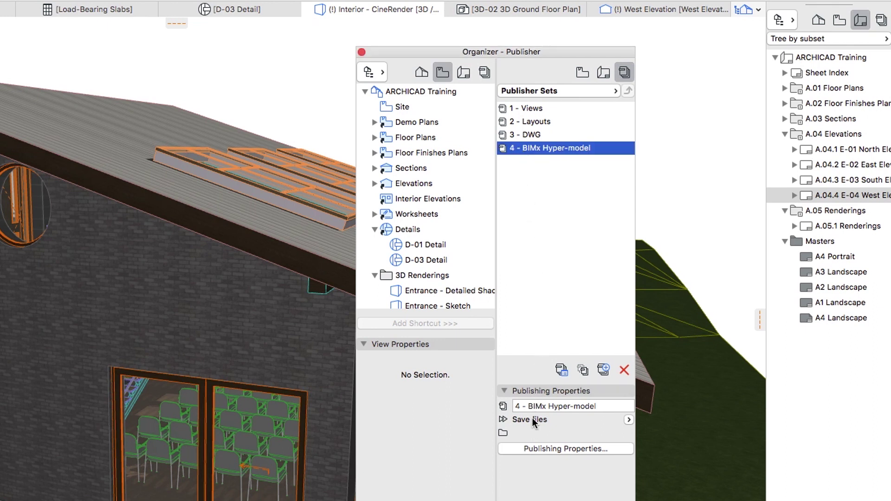
pyautogui.click(525, 449)
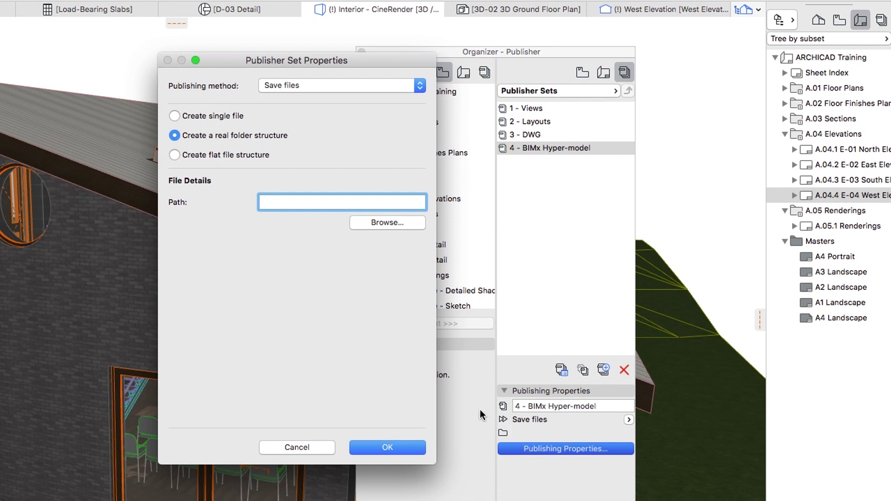
pyautogui.click(376, 88)
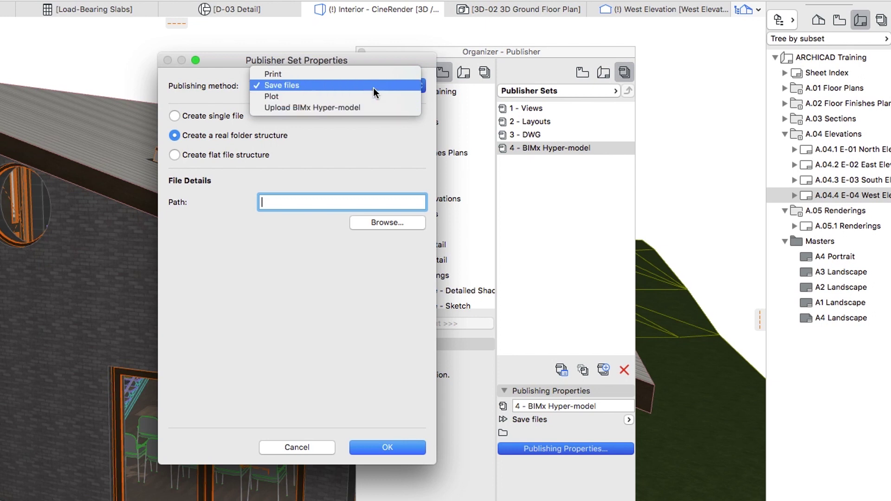
pyautogui.click(373, 88)
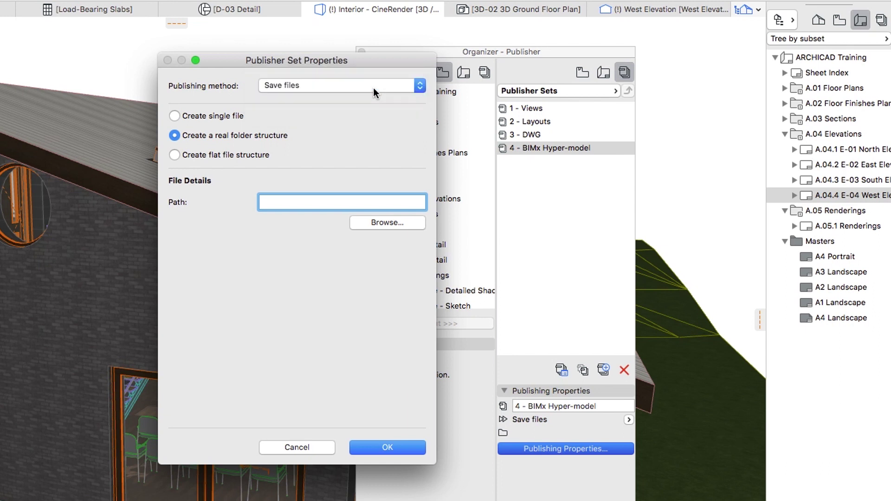
pyautogui.click(230, 118)
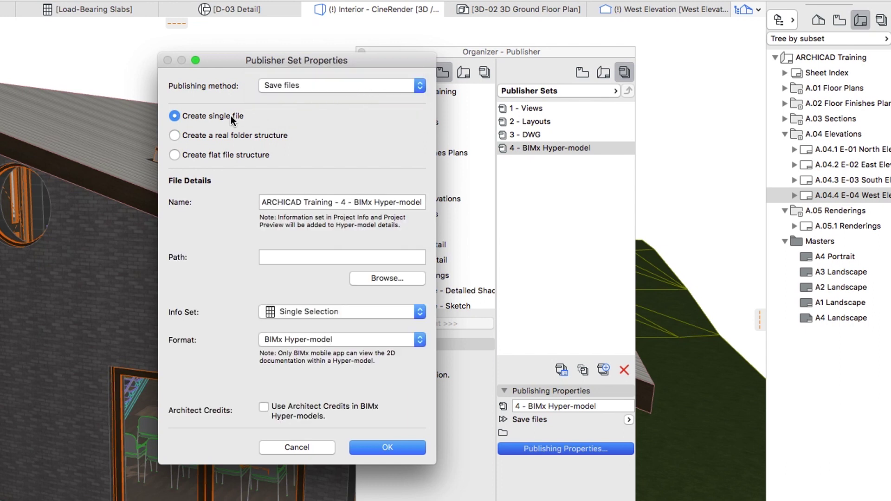
# Name the file 'Intermediate Training BIMx', choose its save folder, and set Info Set to None
pyautogui.tripleClick(260, 202)
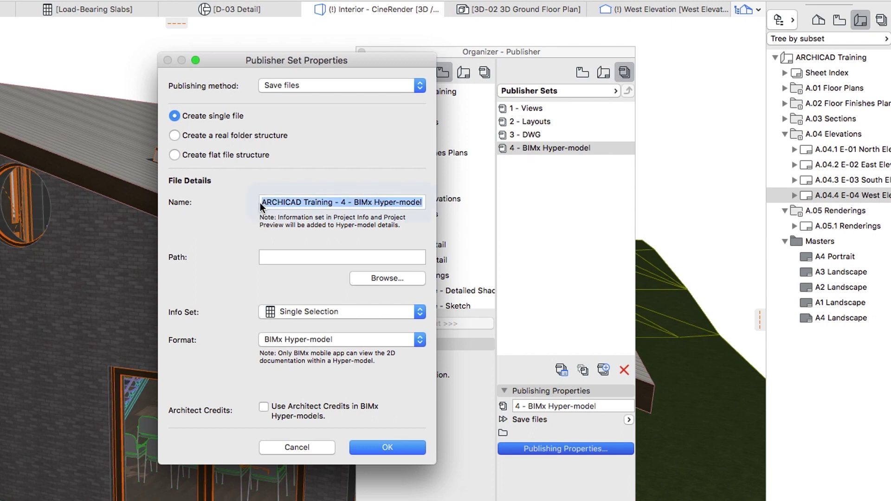
pyautogui.press('BackSpace')
pyautogui.write('Intermedi')
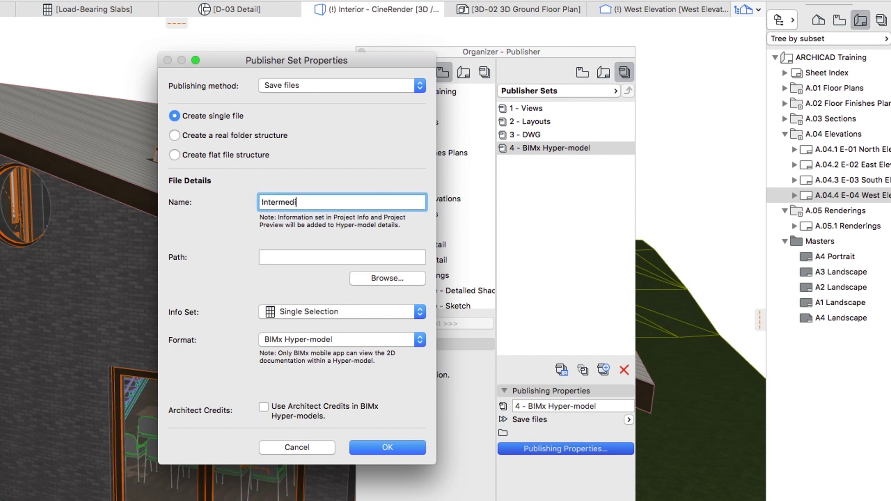
pyautogui.write('ate Training BIMx')
pyautogui.click(357, 280)
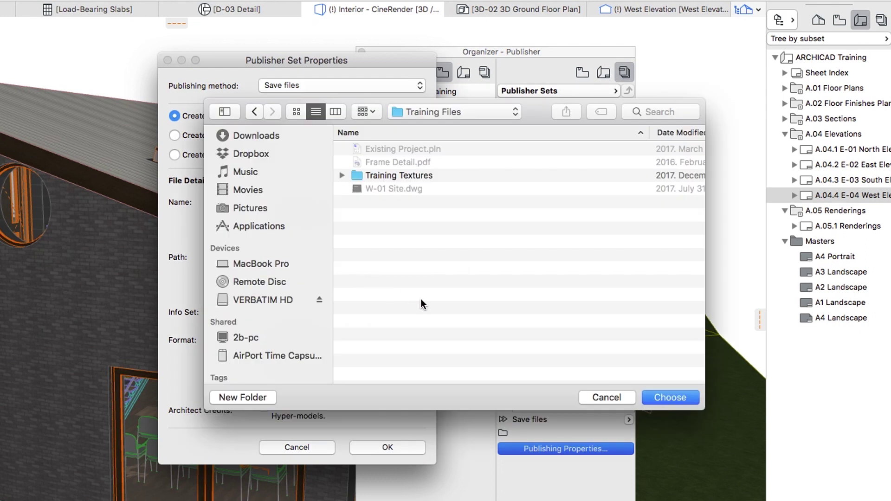
pyautogui.click(646, 395)
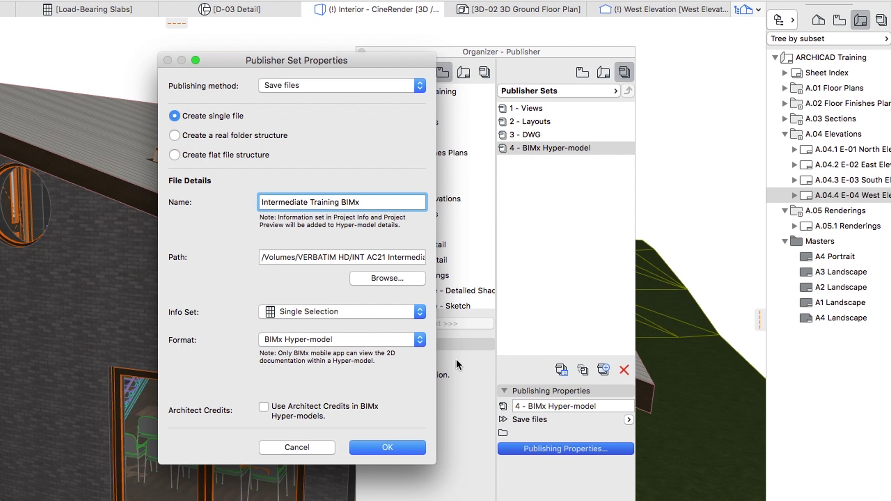
pyautogui.click(385, 313)
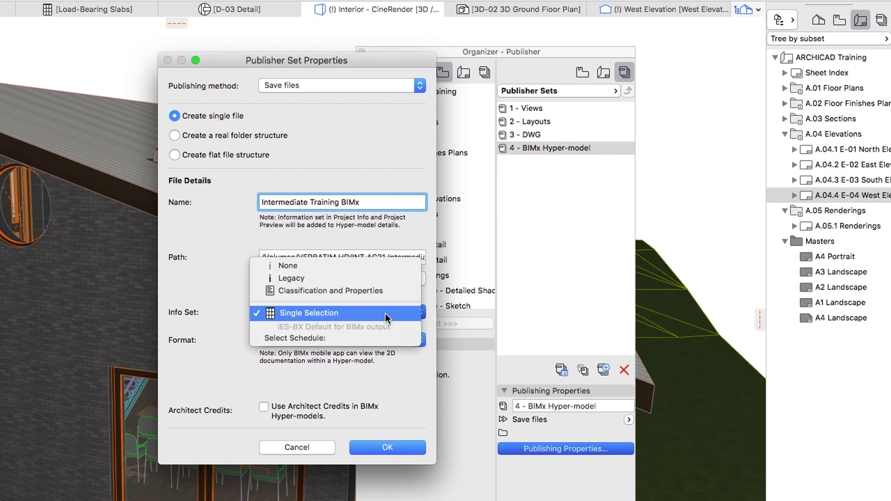
pyautogui.click(386, 266)
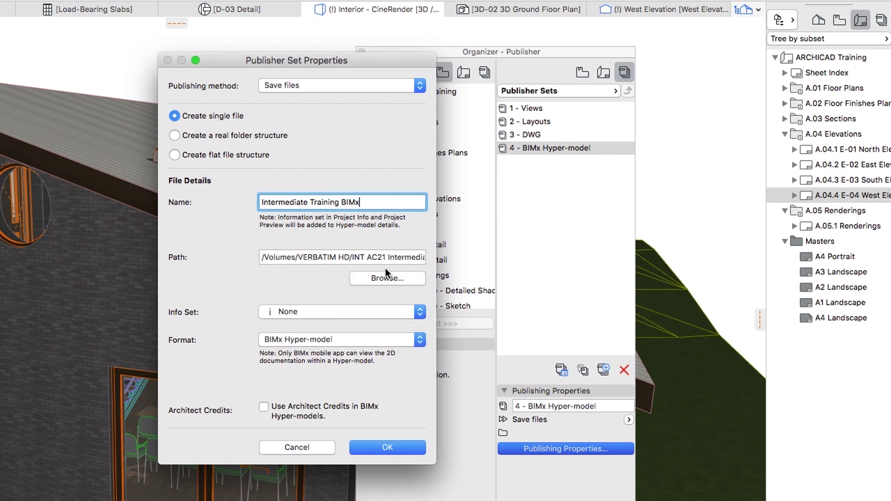
# Add the 'Entrance - Detailed Shading' 3D view as the first item of the BIMx set
pyautogui.click(360, 444)
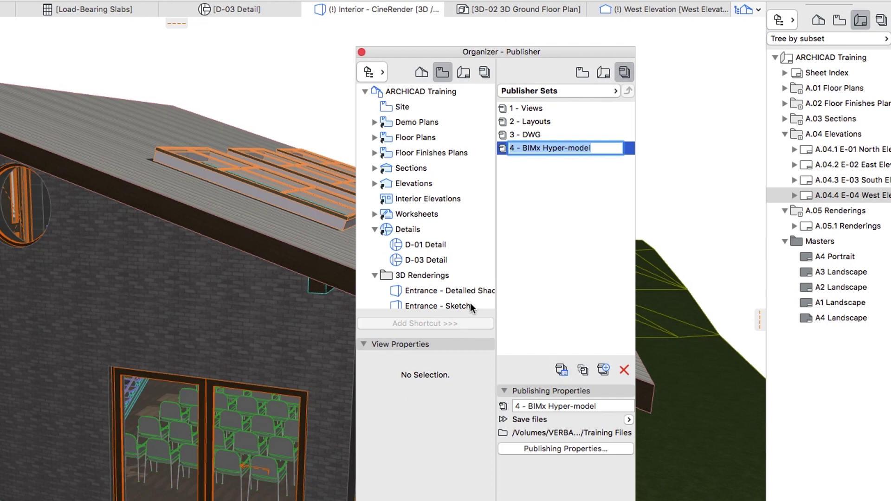
pyautogui.doubleClick(502, 152)
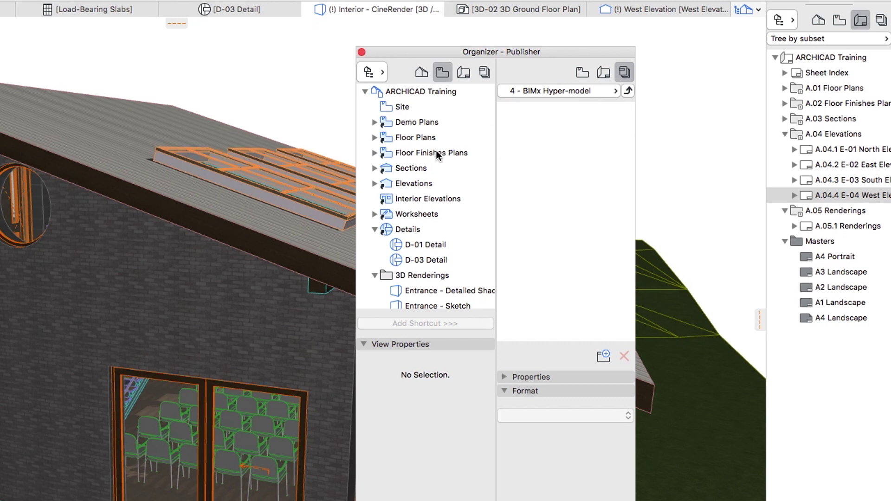
pyautogui.moveTo(410, 291)
pyautogui.mouseDown()
pyautogui.moveTo(478, 290)
pyautogui.moveTo(536, 263)
pyautogui.mouseUp()
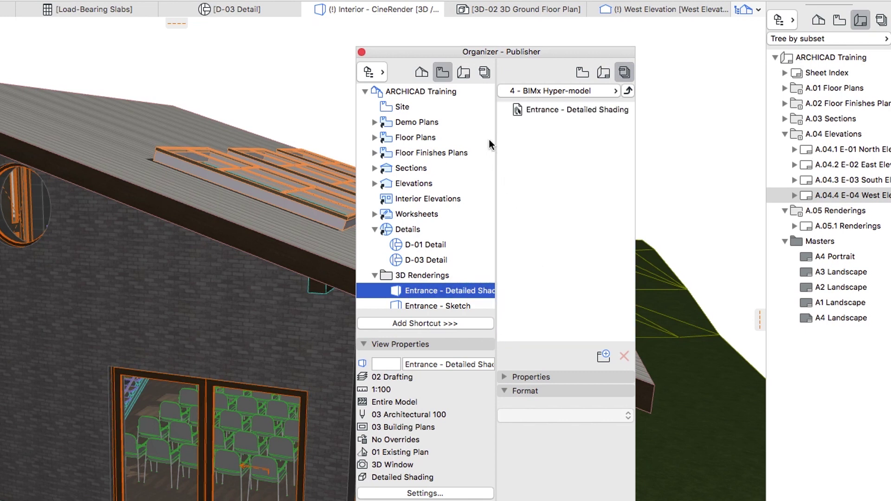
pyautogui.click(466, 76)
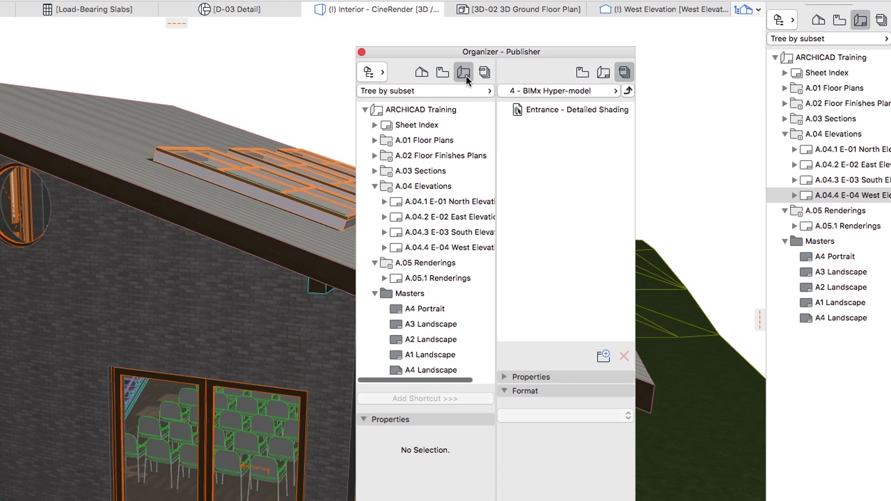
# Add the A.01 Floor Plans, A.03 Sections and A.04 Elevations layout folders to the set
pyautogui.moveTo(435, 138); pyautogui.dragTo(566, 149)
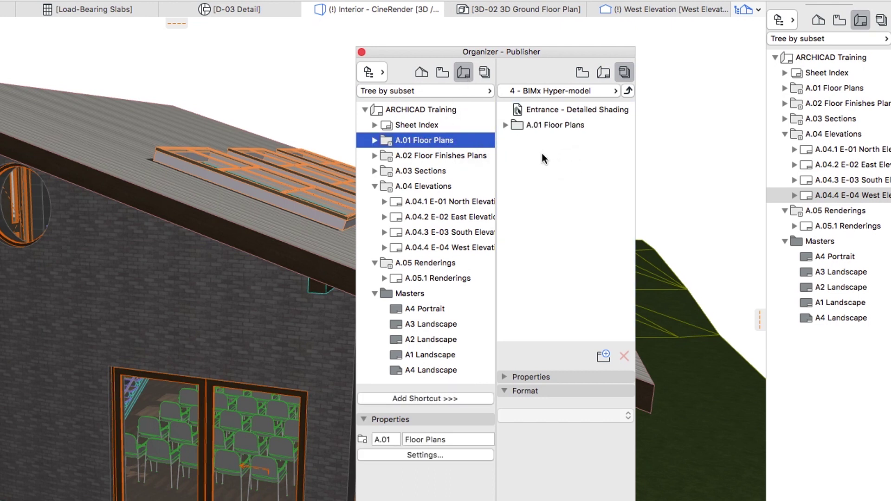
pyautogui.moveTo(452, 172); pyautogui.dragTo(567, 173)
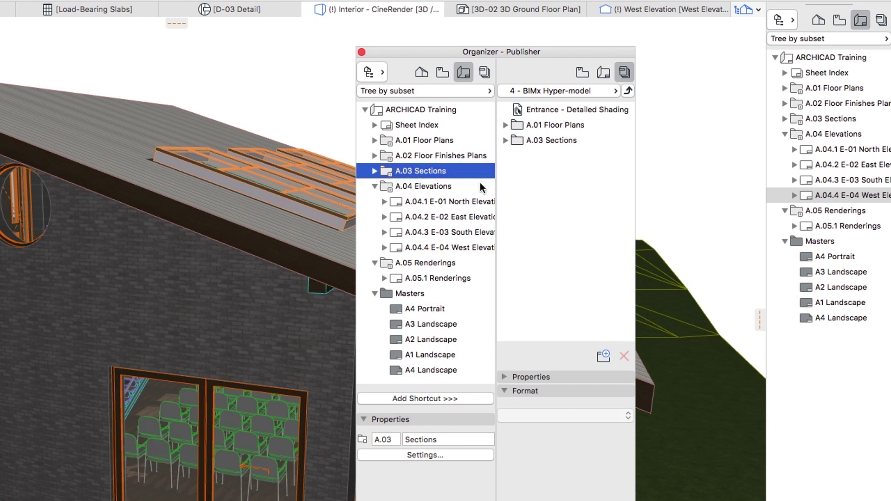
pyautogui.moveTo(480, 185); pyautogui.dragTo(571, 179)
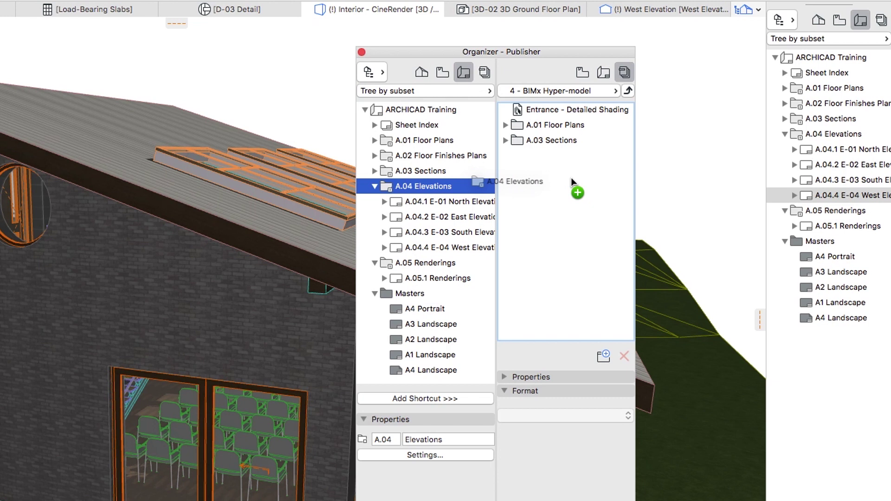
pyautogui.moveTo(572, 178); pyautogui.dragTo(573, 179)
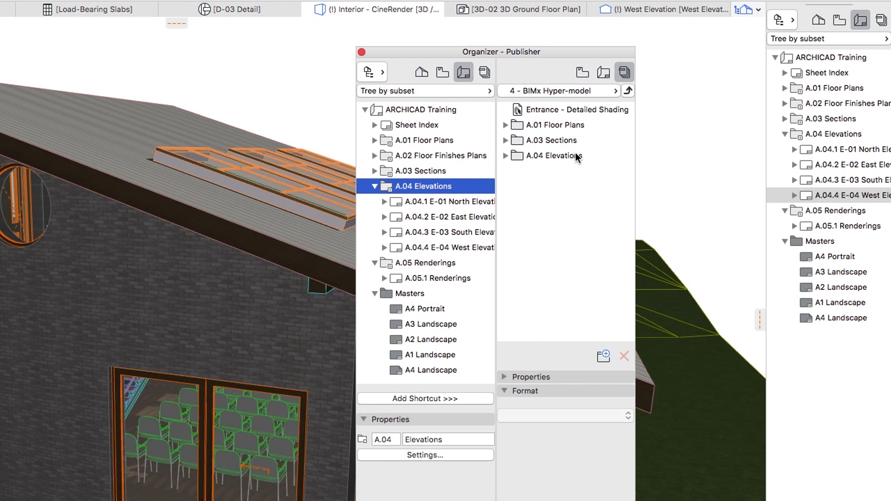
pyautogui.click(580, 113)
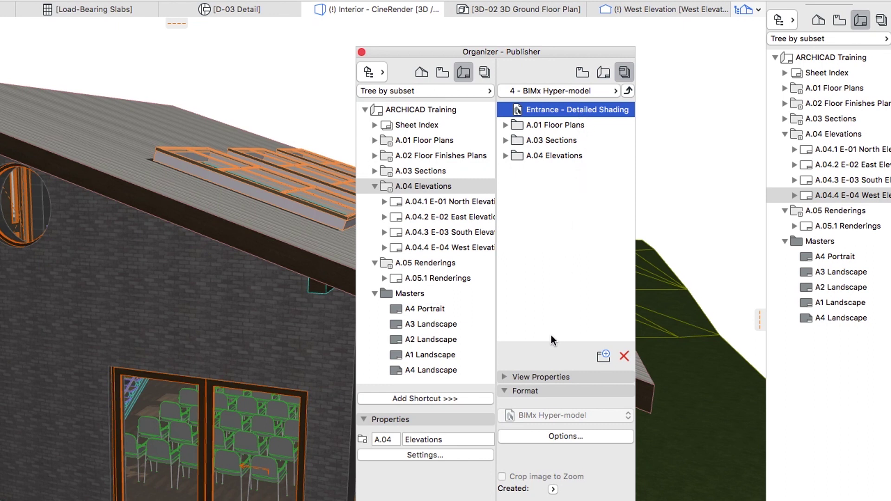
# Enable global illumination with a Skybox background in the BIMx export options
pyautogui.click(520, 434)
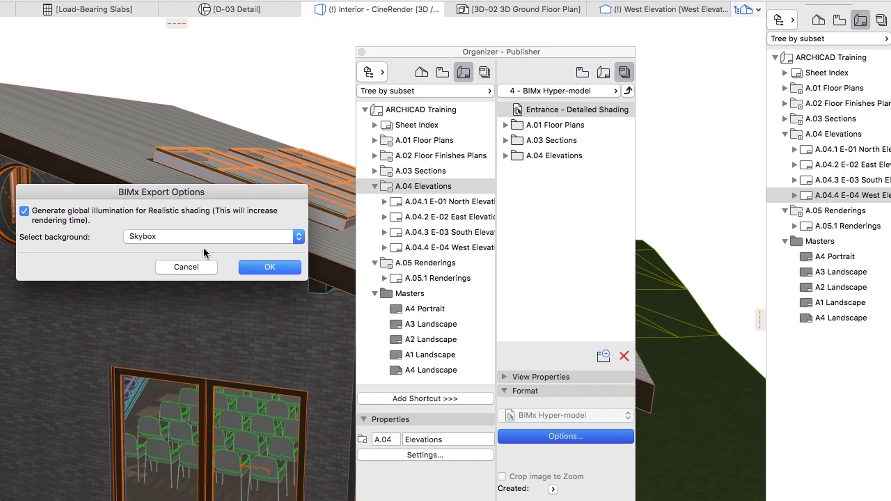
pyautogui.click(243, 267)
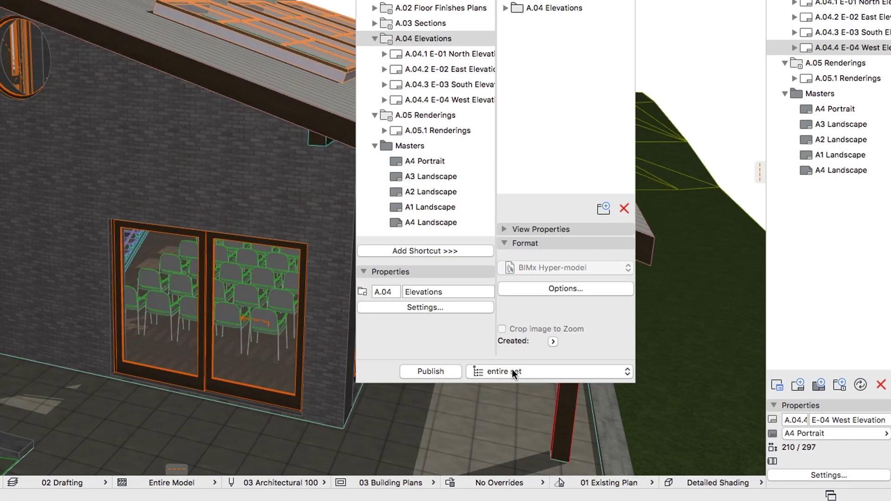
# Publish the entire BIMx Hyper-model set, saving all 12 items into a 15 MB package
pyautogui.click(450, 370)
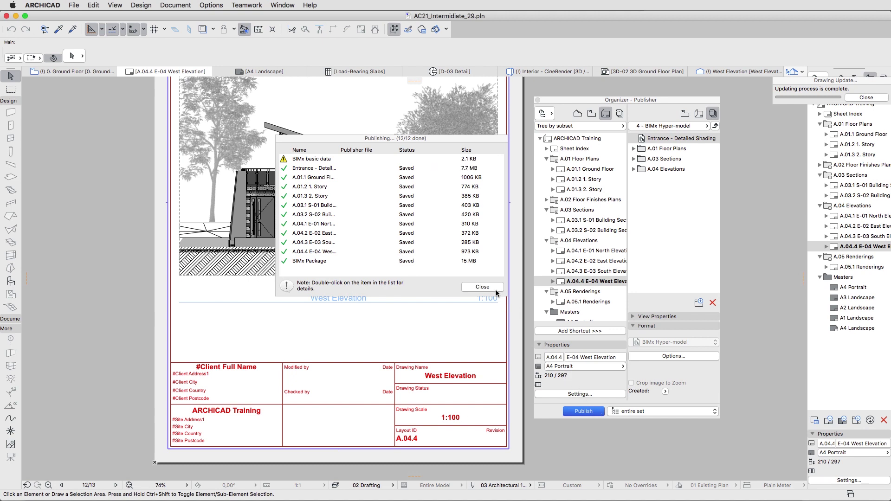
pyautogui.click(483, 287)
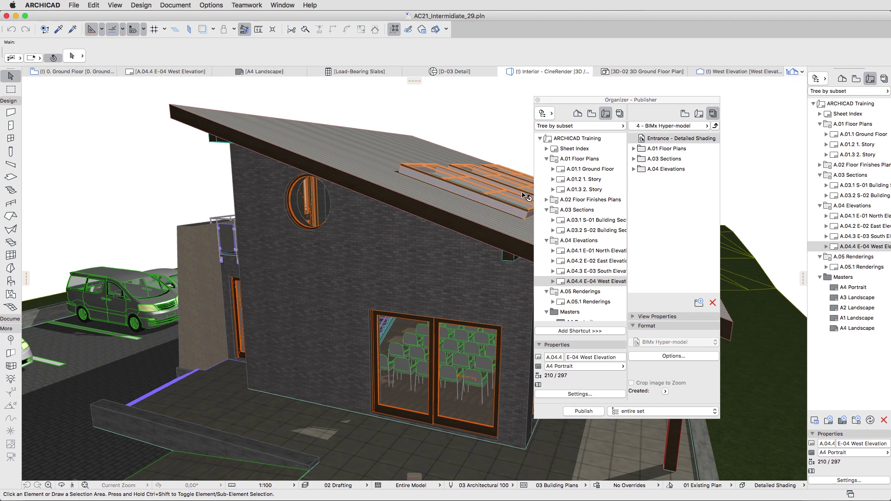
# Close the Organizer palette and open the Intermediate Training BIMx model in BIMx PRO
pyautogui.click(538, 101)
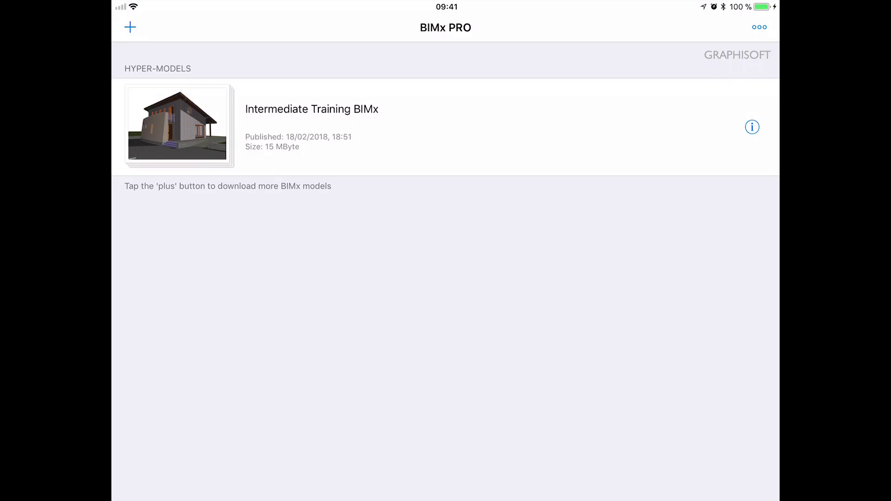
pyautogui.click(318, 130)
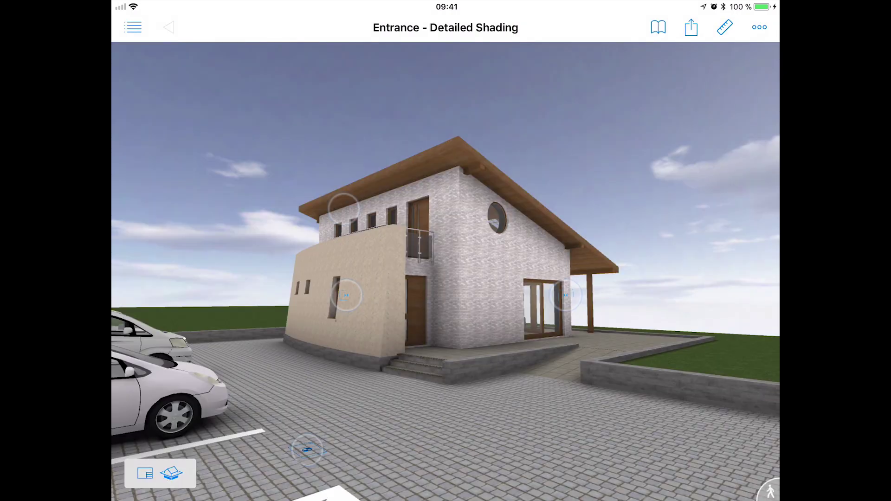
# Walk from the glass entrance door, up the staircase and along the gallery, out onto the balcony
pyautogui.click(566, 295)
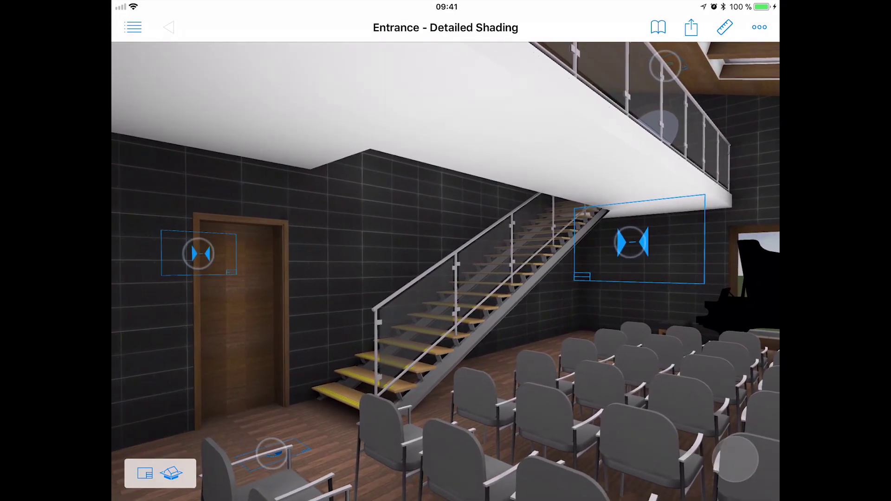
pyautogui.moveTo(656, 384)
pyautogui.mouseDown()
pyautogui.moveTo(636, 382)
pyautogui.moveTo(645, 374)
pyautogui.mouseUp()
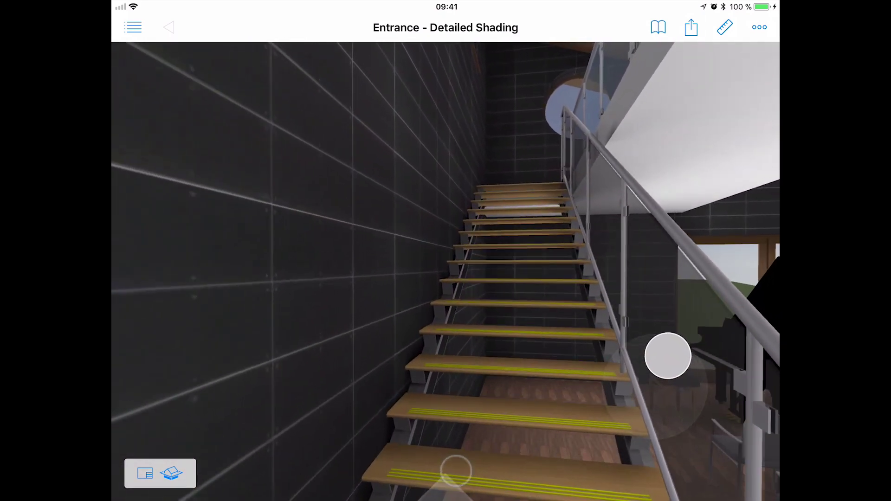
pyautogui.moveTo(666, 355); pyautogui.dragTo(685, 373)
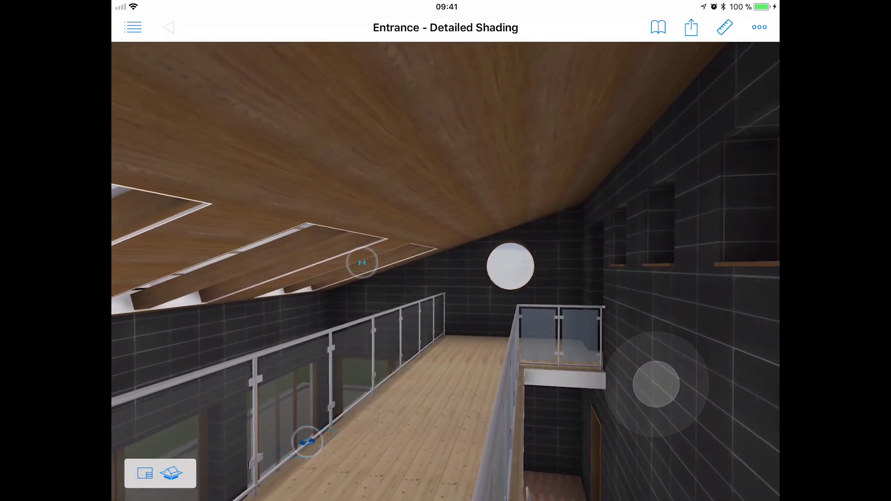
pyautogui.moveTo(646, 381); pyautogui.dragTo(667, 368)
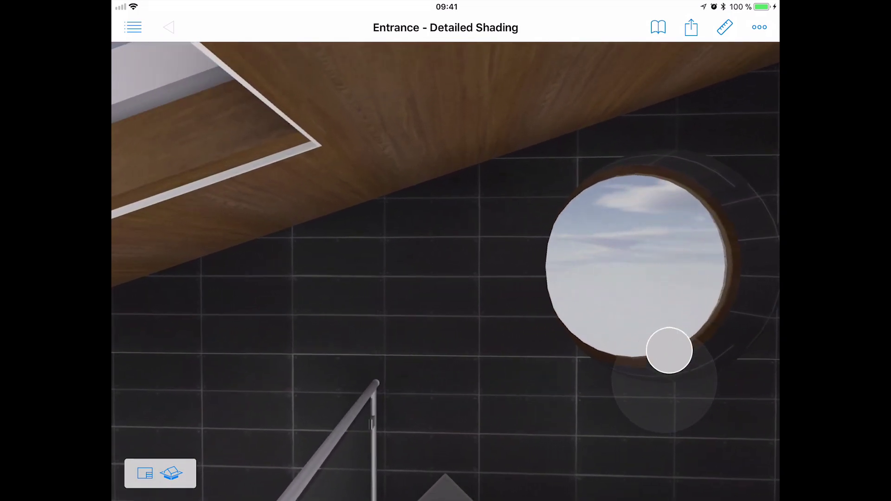
pyautogui.moveTo(669, 351); pyautogui.dragTo(657, 385)
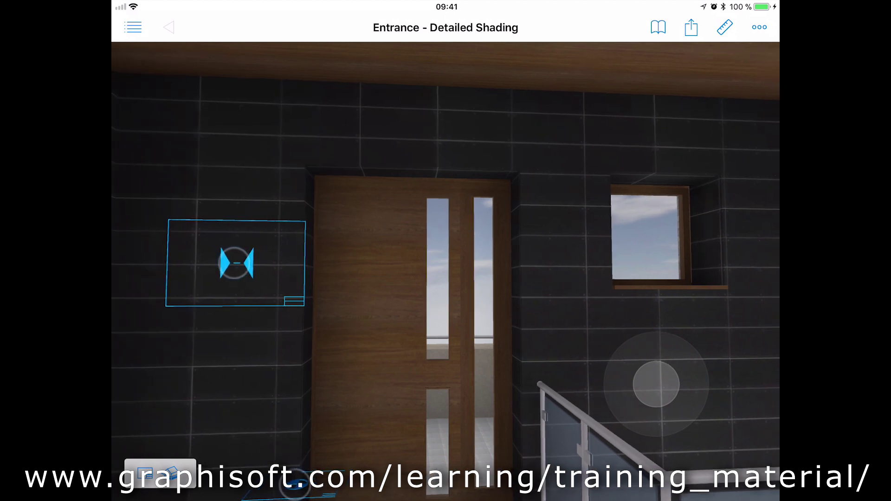
pyautogui.doubleClick(469, 297)
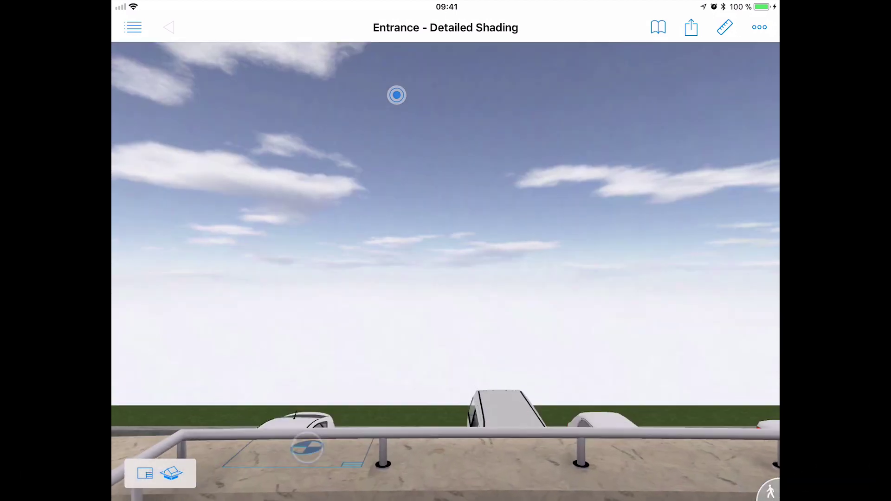
pyautogui.click(306, 448)
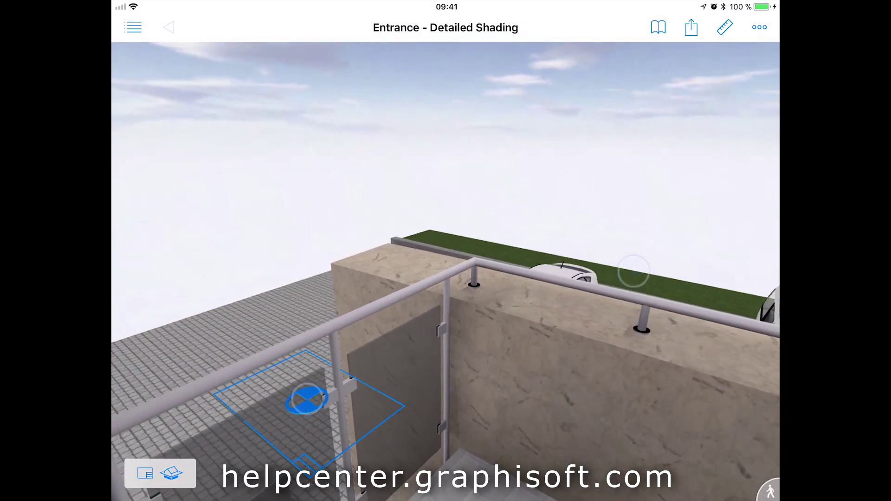
# Open the A.01.2 1. Story sheet from the floor hotspot and page through to A.03.2 S-02 Building Section
pyautogui.click(306, 398)
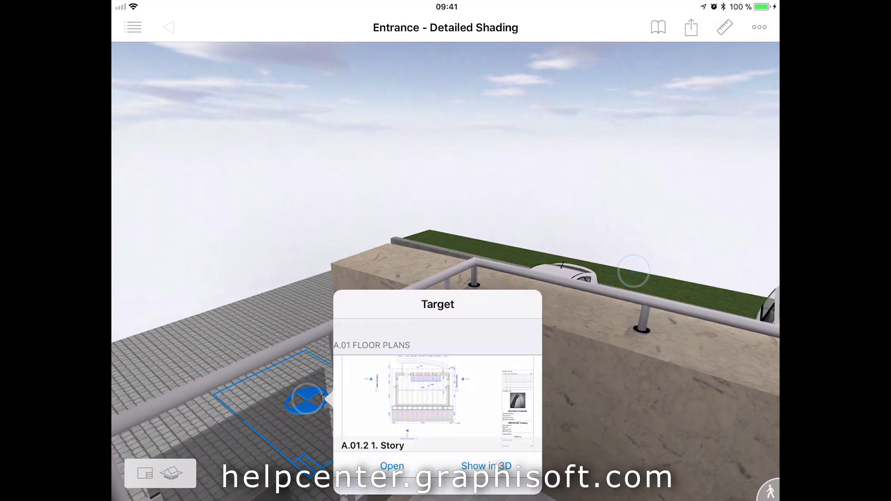
pyautogui.click(487, 466)
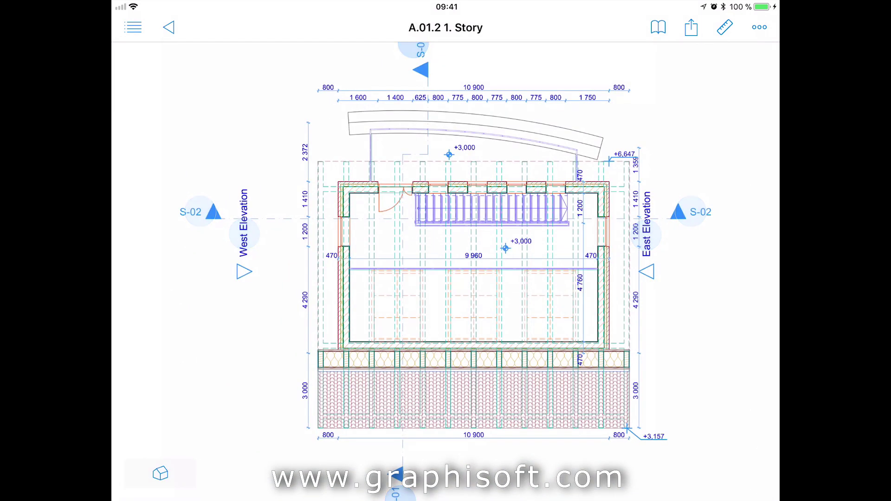
pyautogui.moveTo(580, 278); pyautogui.dragTo(302, 279)
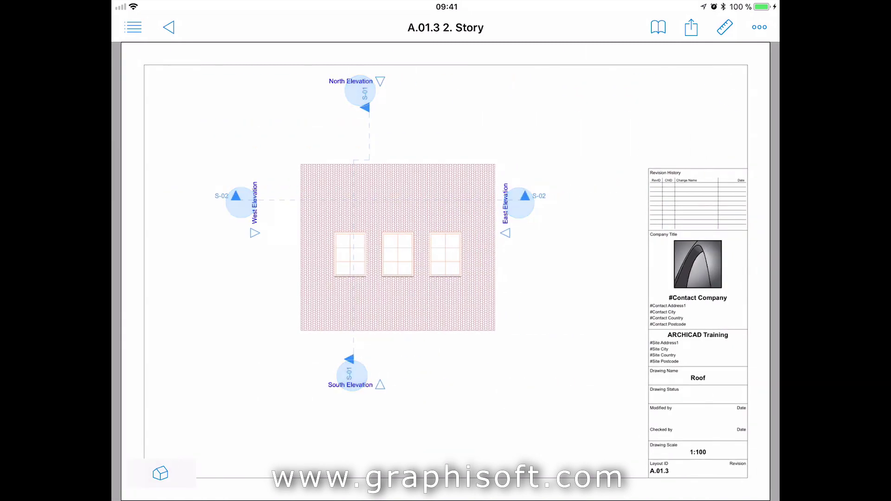
pyautogui.click(352, 376)
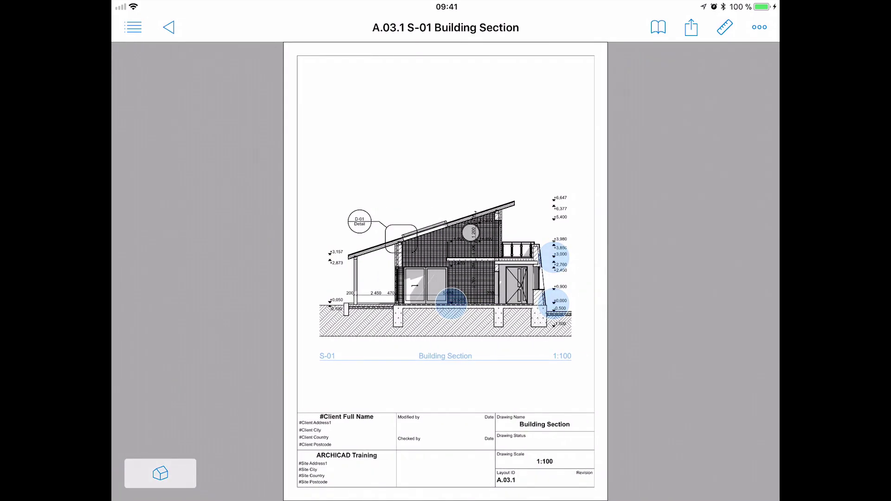
pyautogui.moveTo(557, 260); pyautogui.dragTo(302, 260)
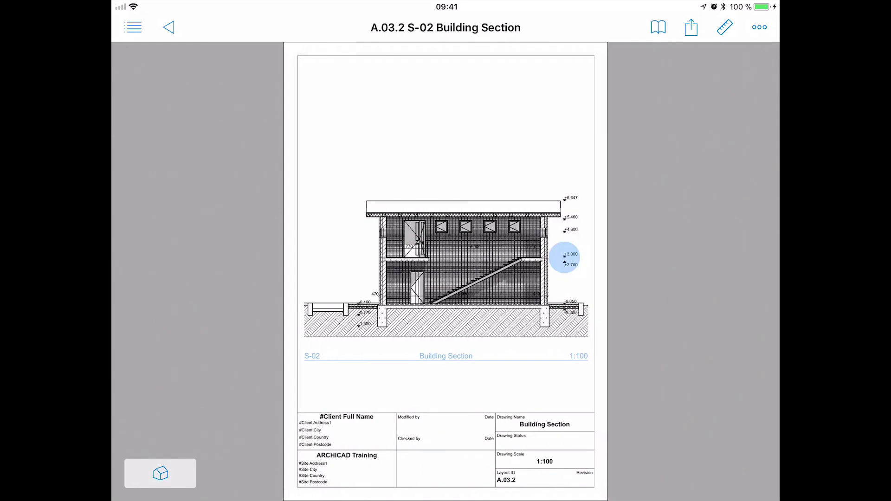